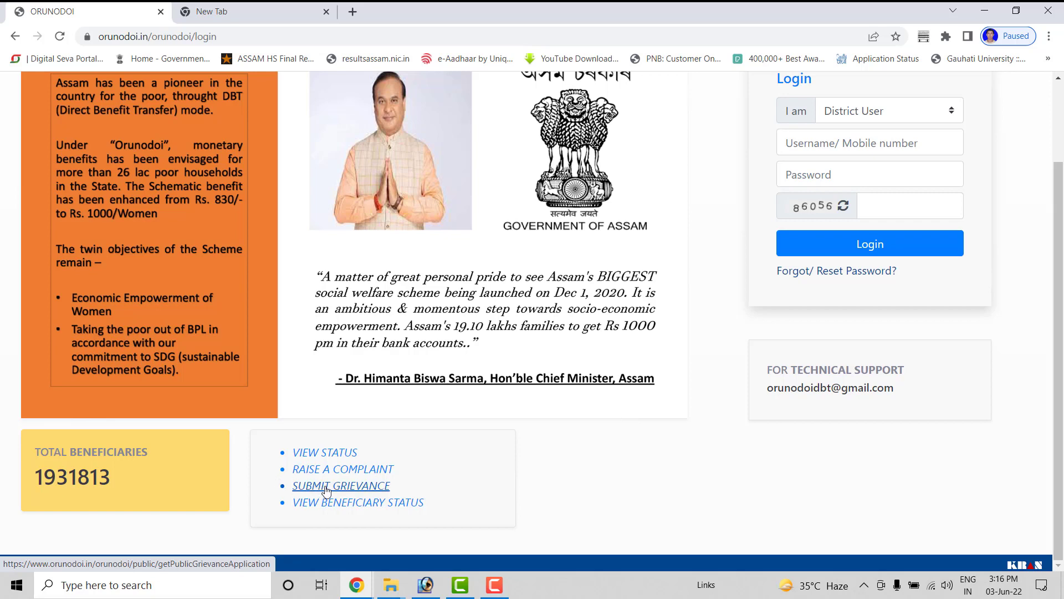
Step: Open the General Grievance Application Form and step through its name, mobile, e-mail, address and pincode fields
click(326, 491)
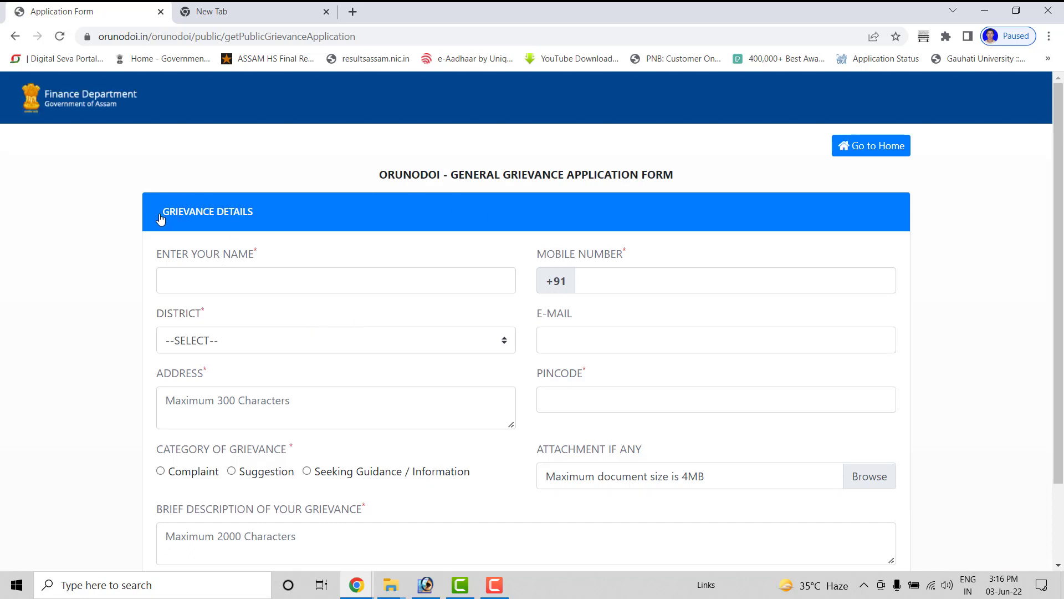
scroll(257, 266, down, 1)
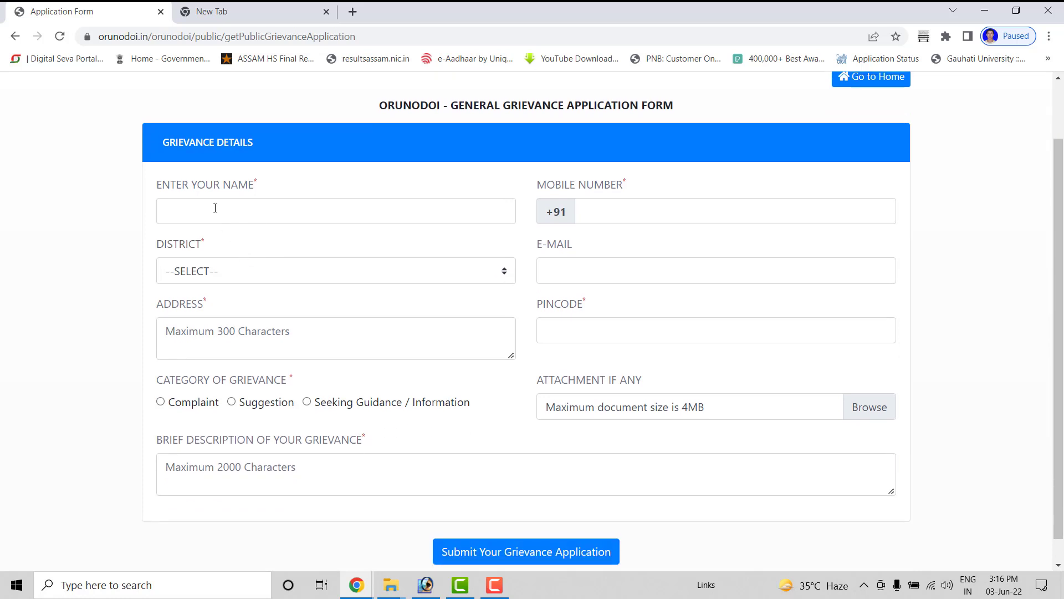
click(215, 208)
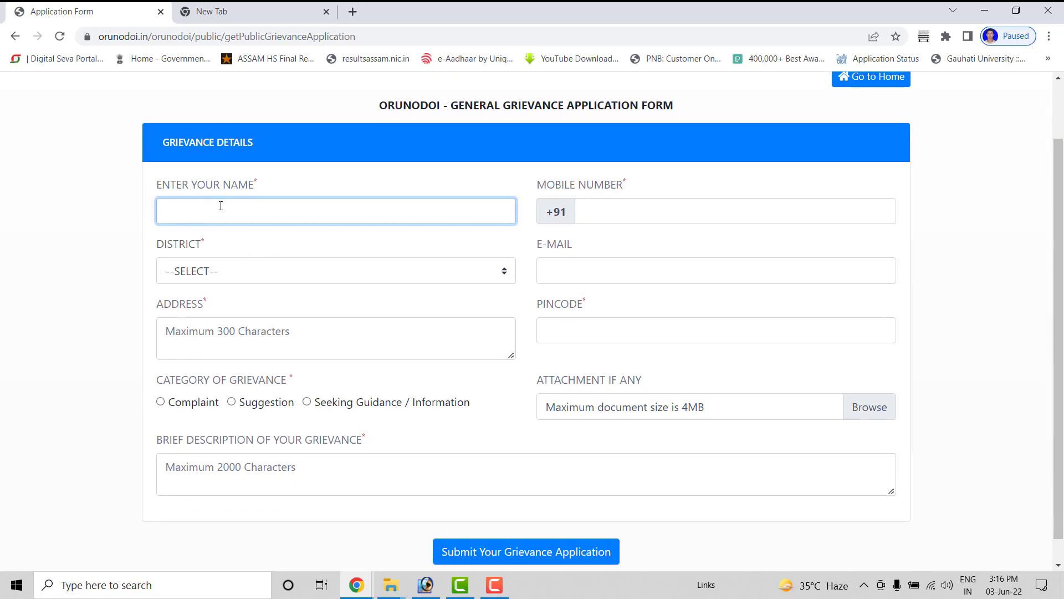
click(657, 208)
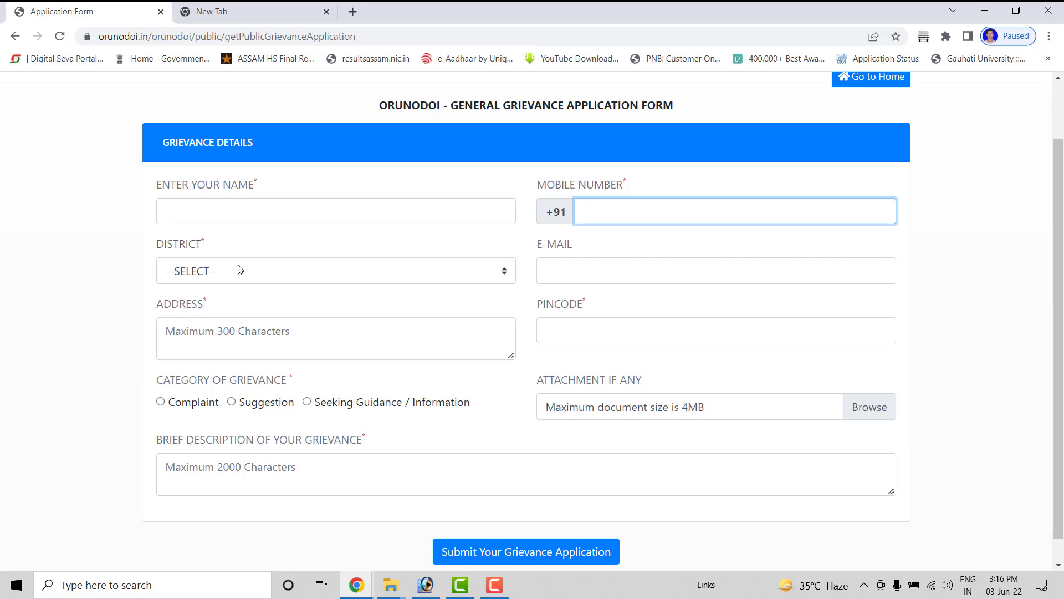
click(602, 266)
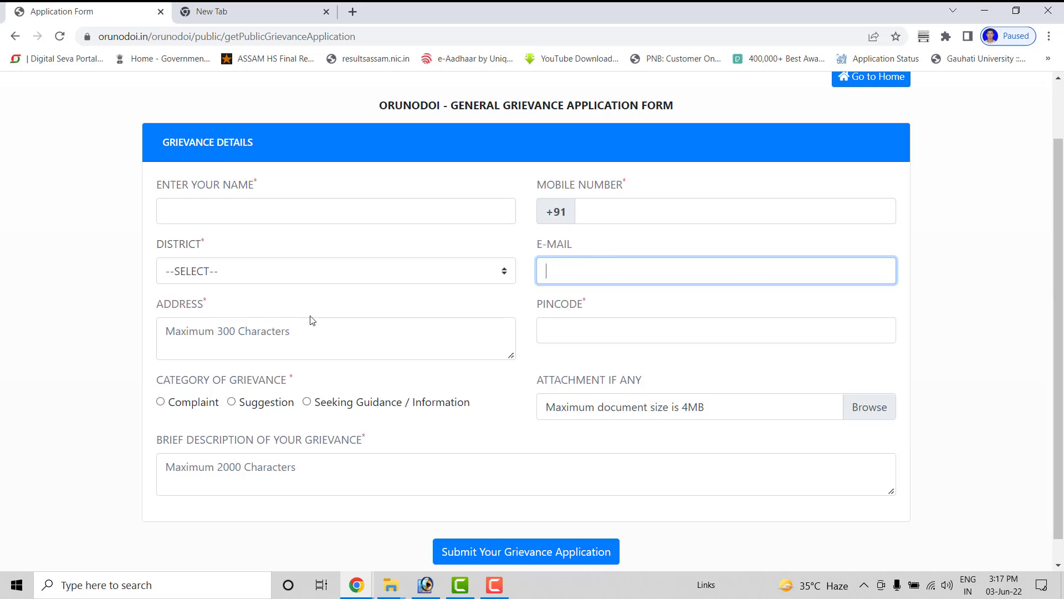
click(247, 341)
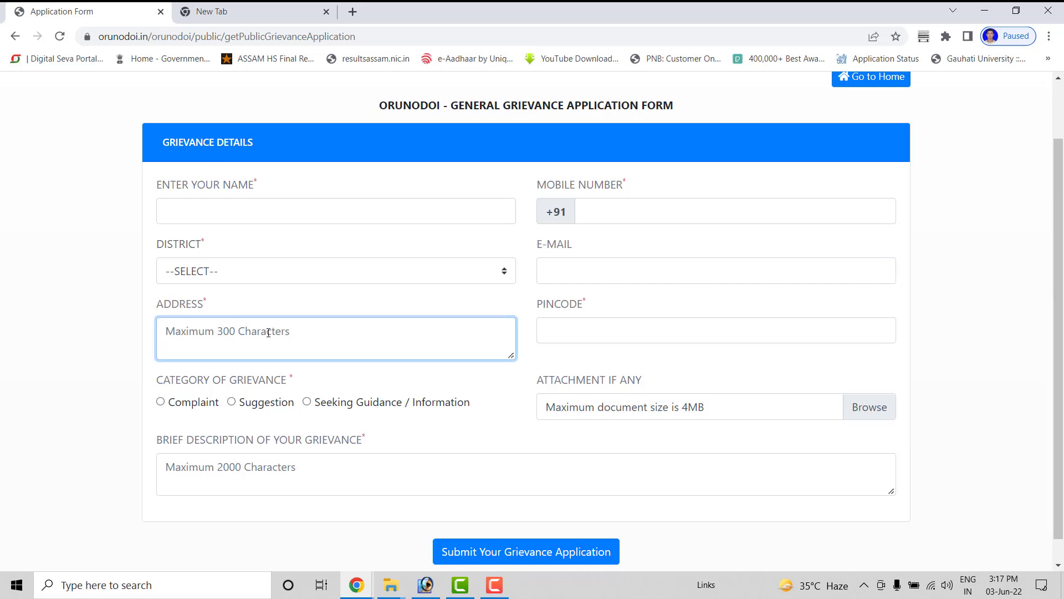
click(555, 329)
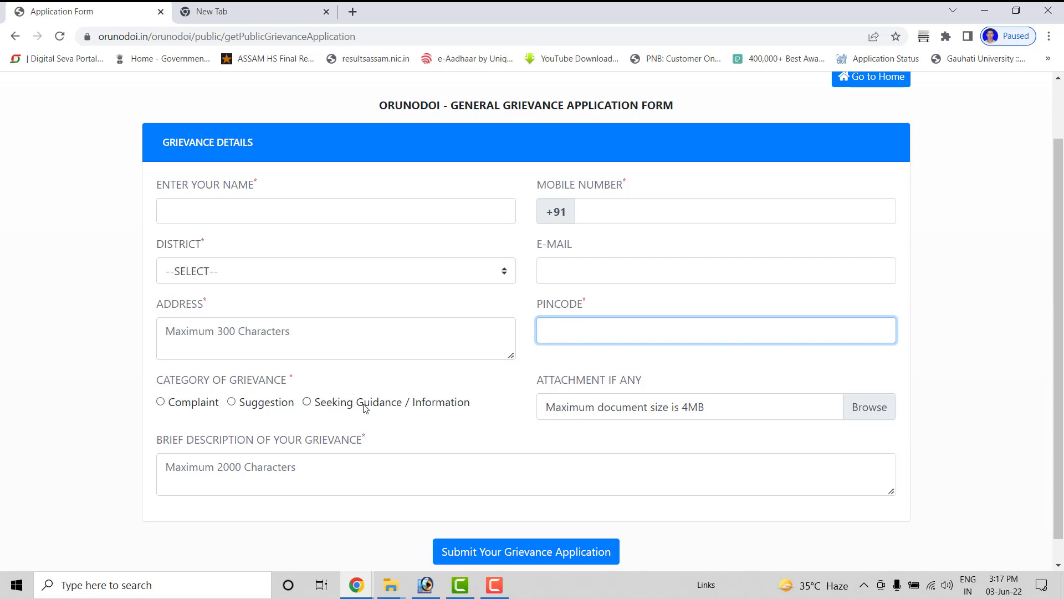
Step: Select Suggestion as the grievance category, decline the EPSON update prompt, and reach the description box
click(235, 404)
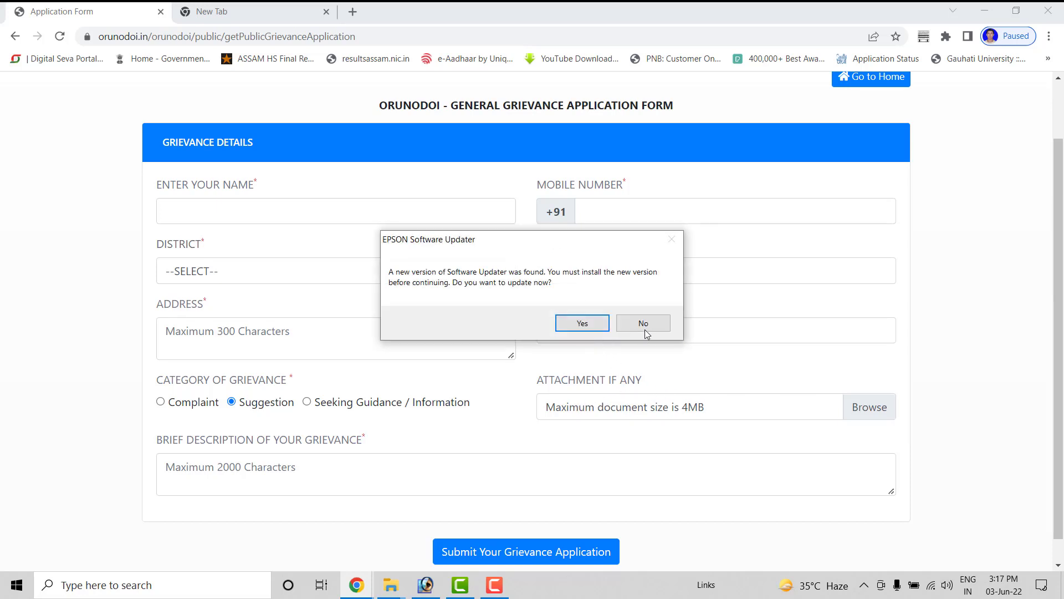
click(644, 325)
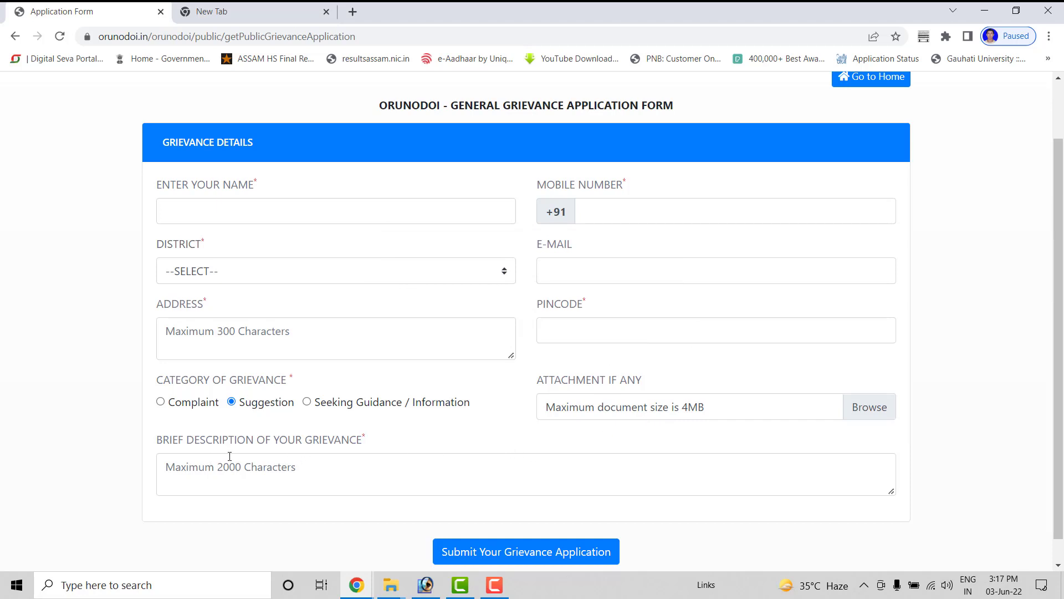
scroll(277, 458, down, 1)
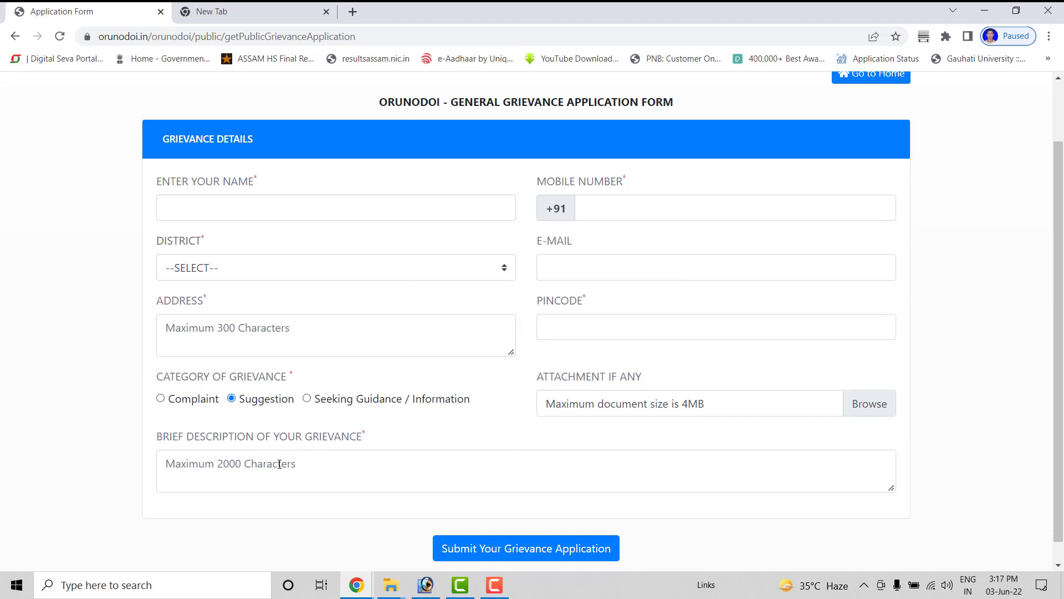
click(180, 433)
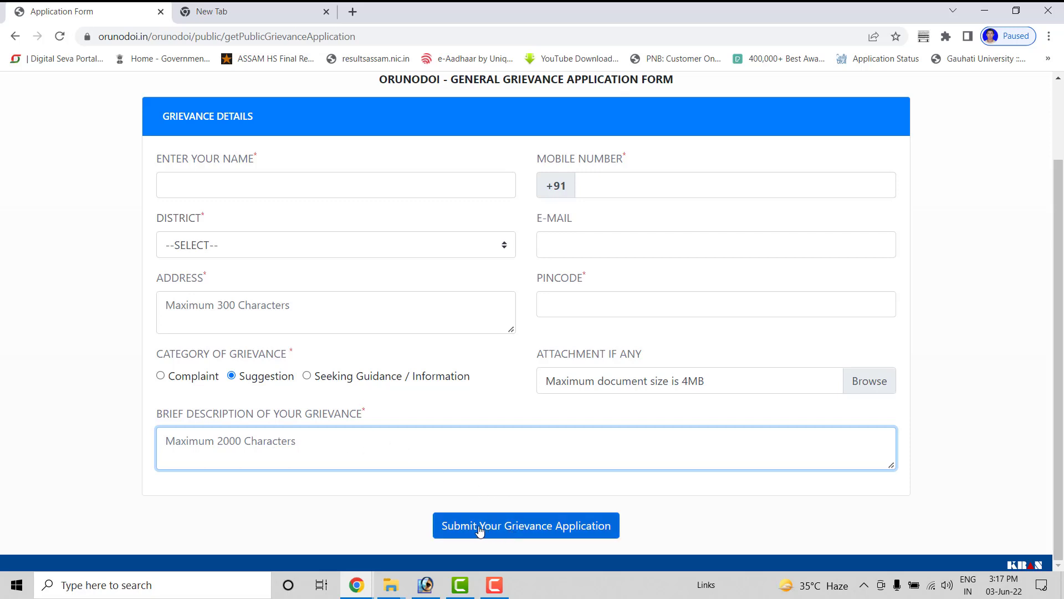
scroll(485, 381, up, 2)
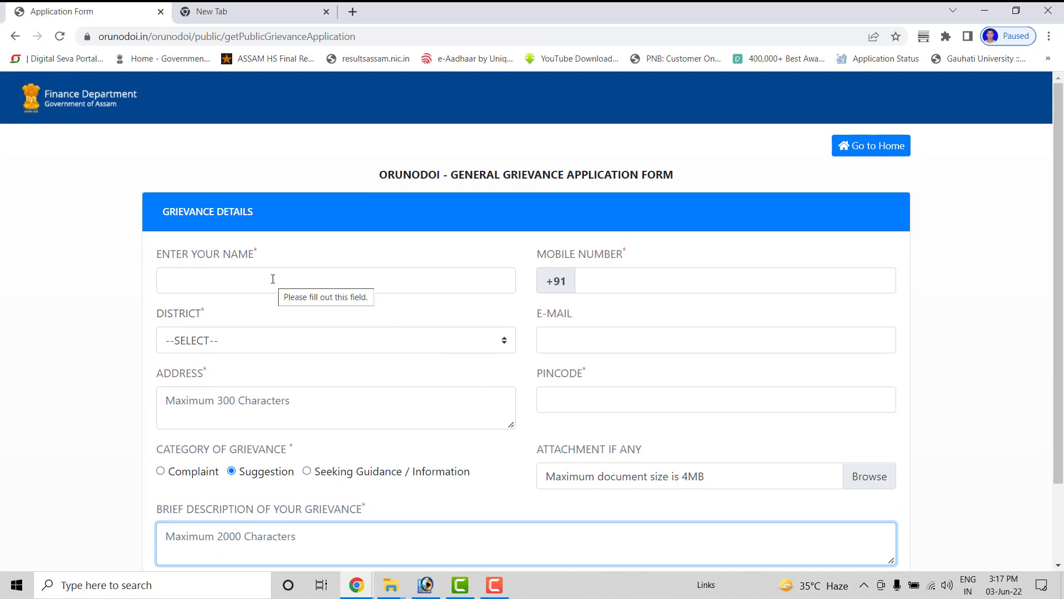
Step: Enter the applicant's full name and mobile number on the grievance form
click(977, 580)
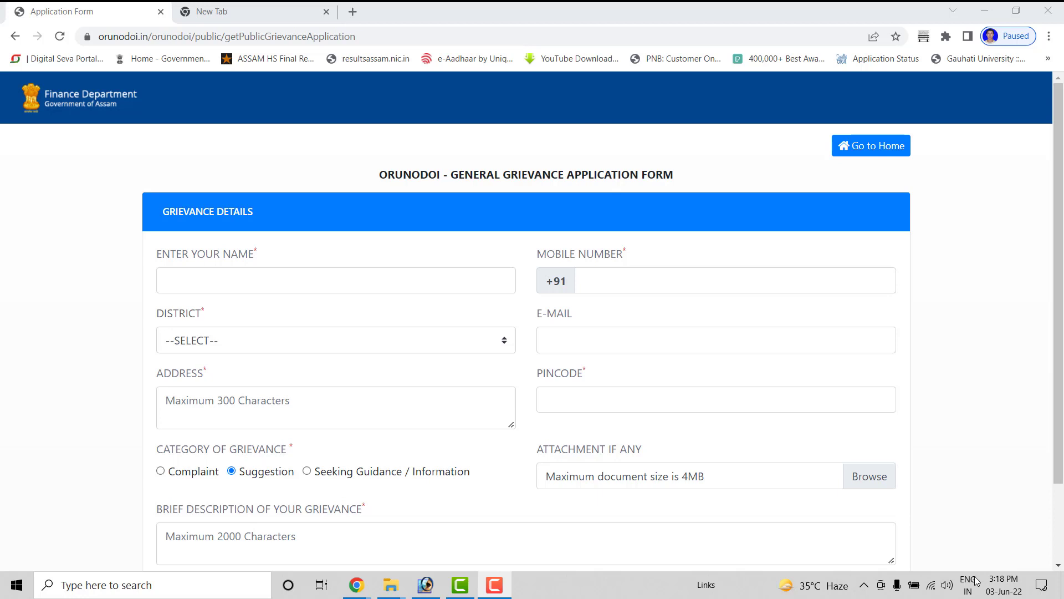
click(258, 284)
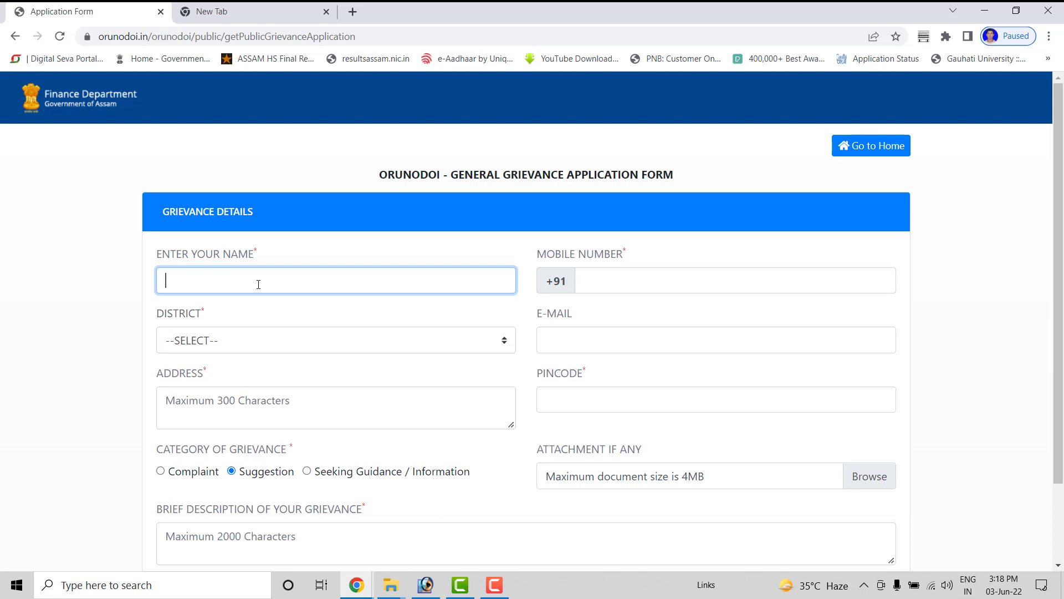
key(Tab)
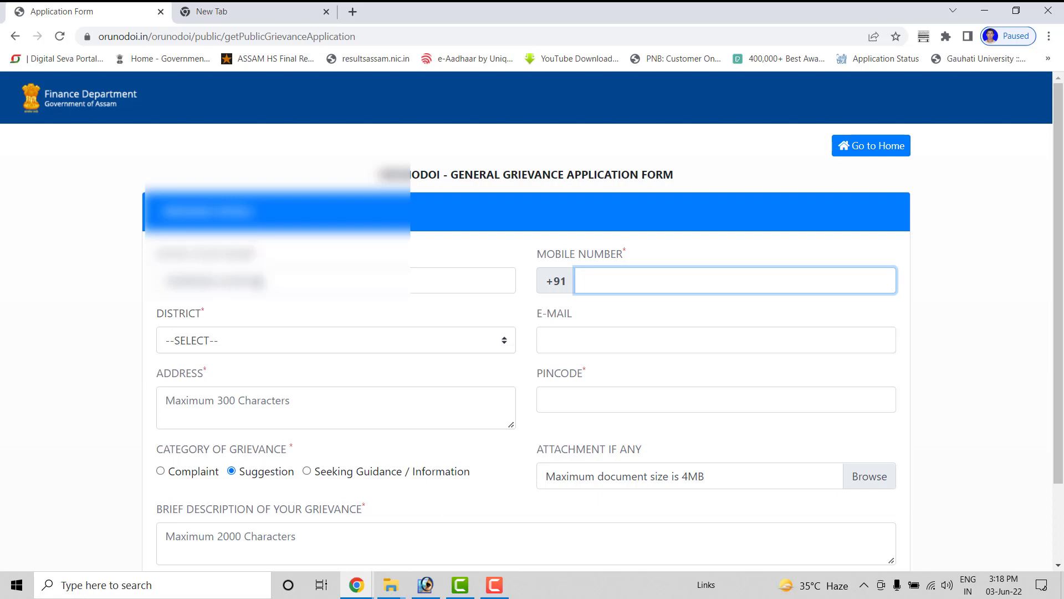
Step: Choose BARPETA from the District dropdown and move to the Address box
click(210, 341)
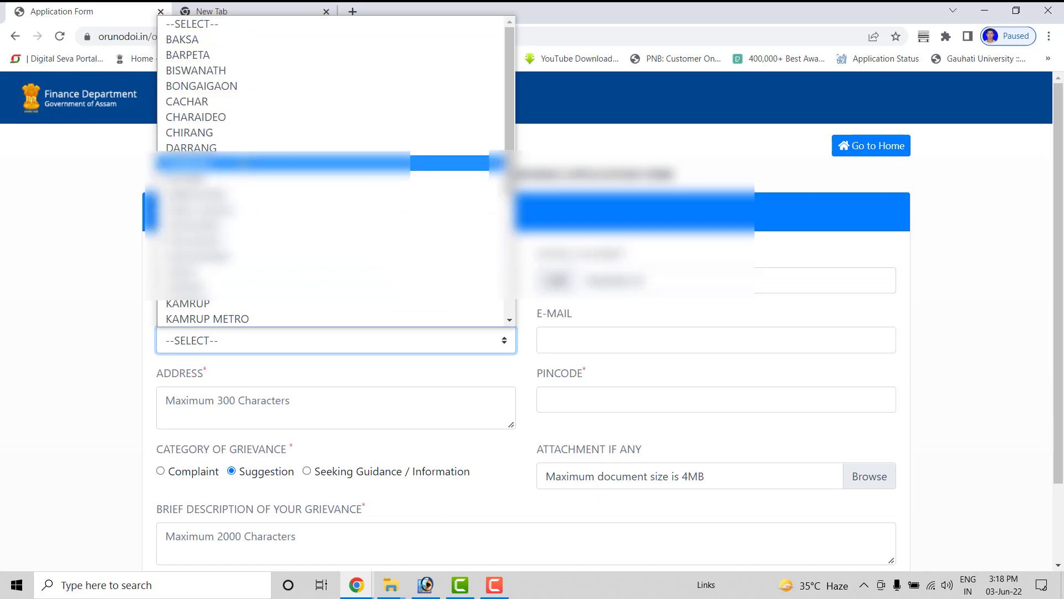
scroll(183, 167, down, 3)
scroll(206, 72, up, 3)
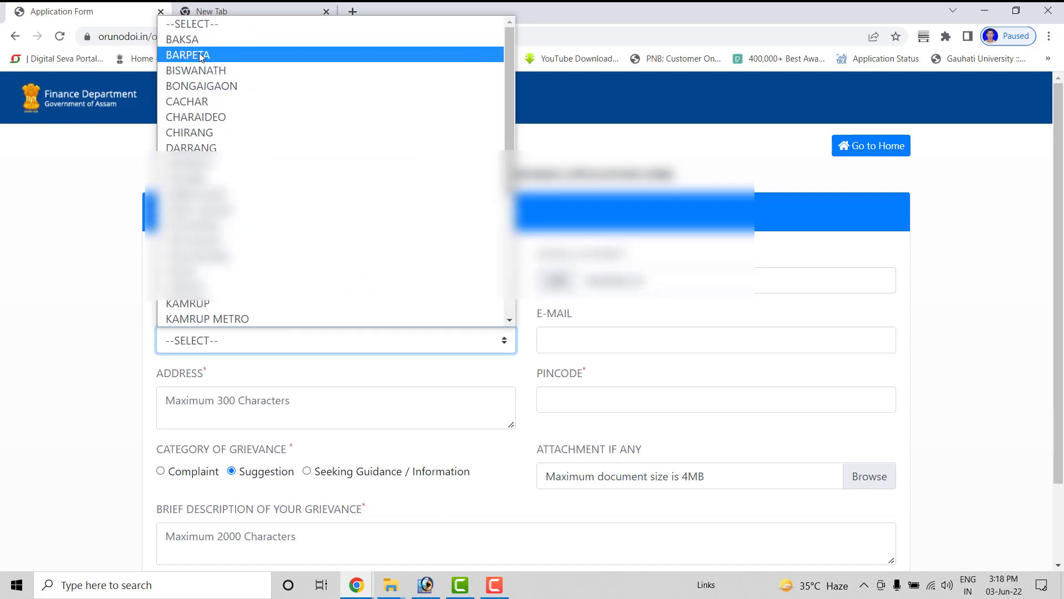
click(200, 55)
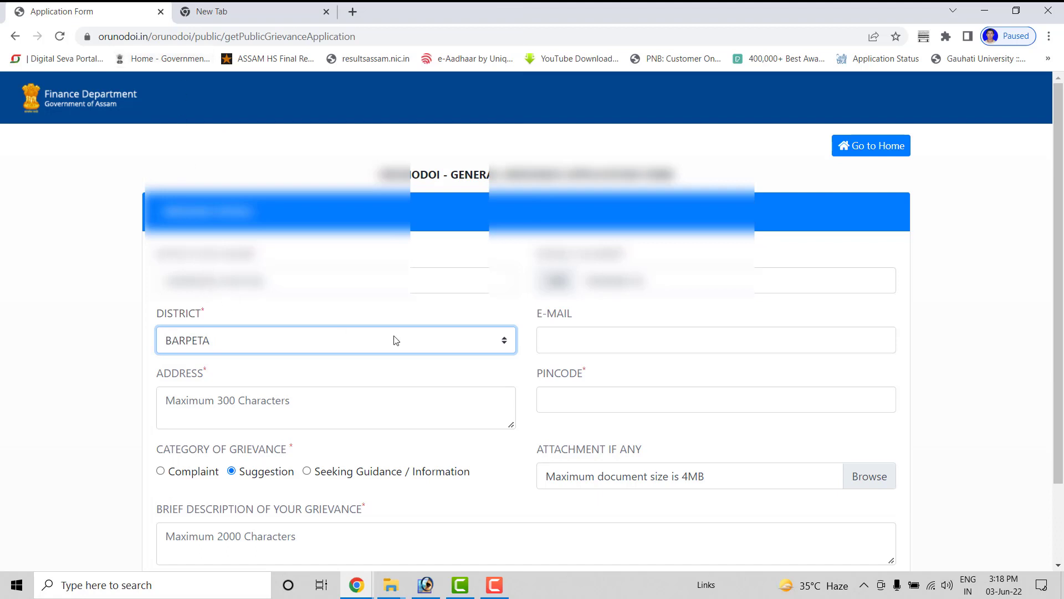
click(631, 337)
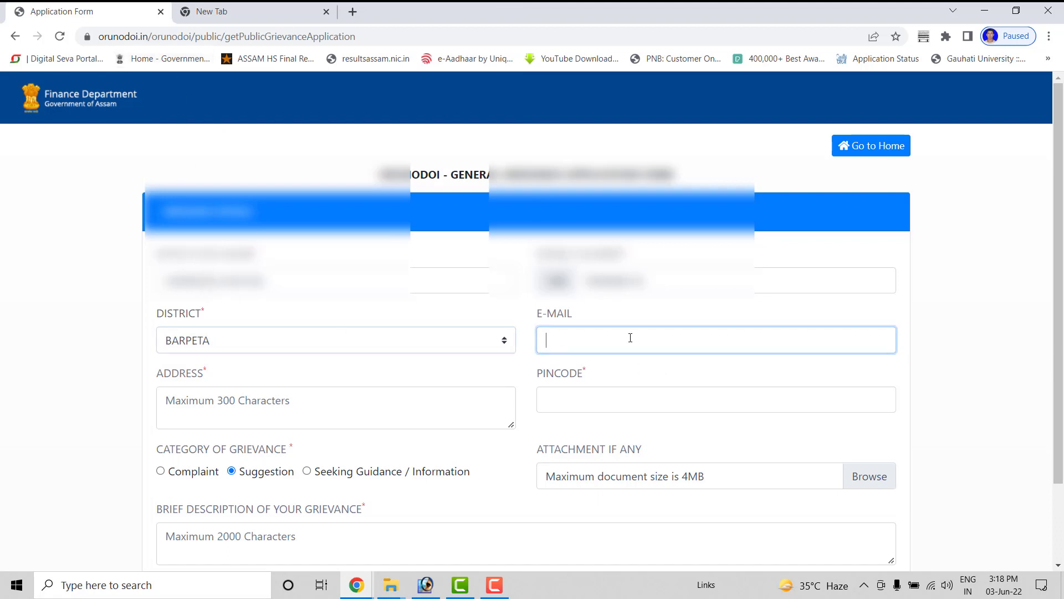
click(254, 401)
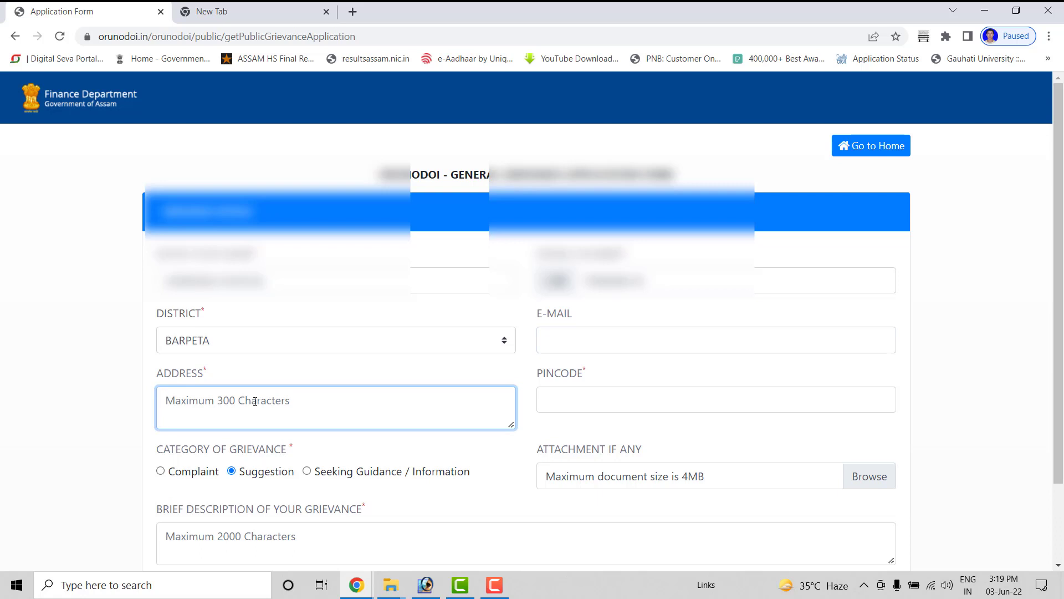
Step: Type the applicant's two-line address with village, post office, district, police station and PIN, fixing typos
text(vlL)
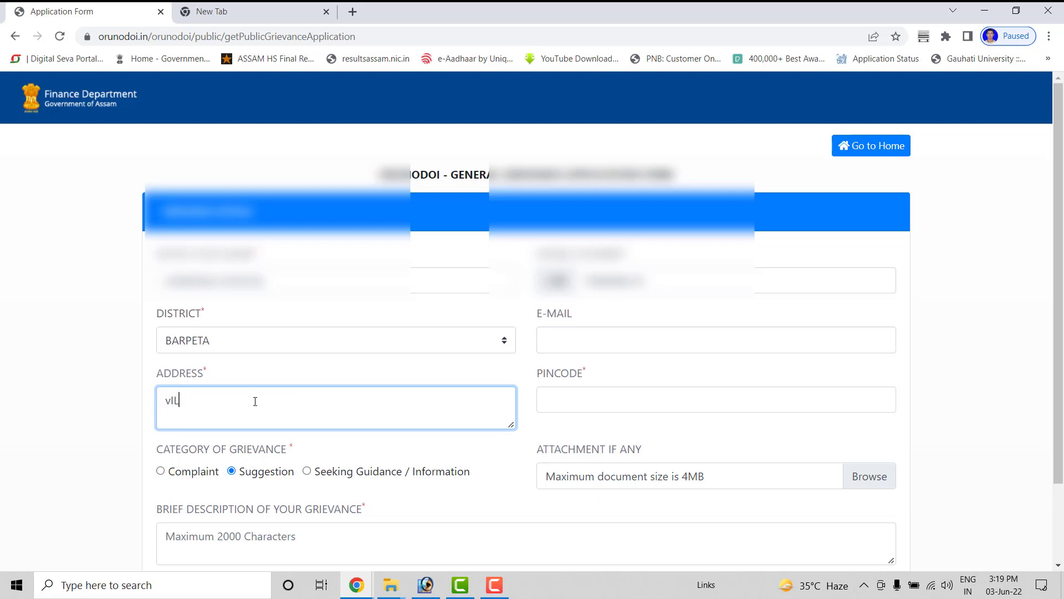
key(BackSpace)
key(BackSpace)
key(BackSpace)
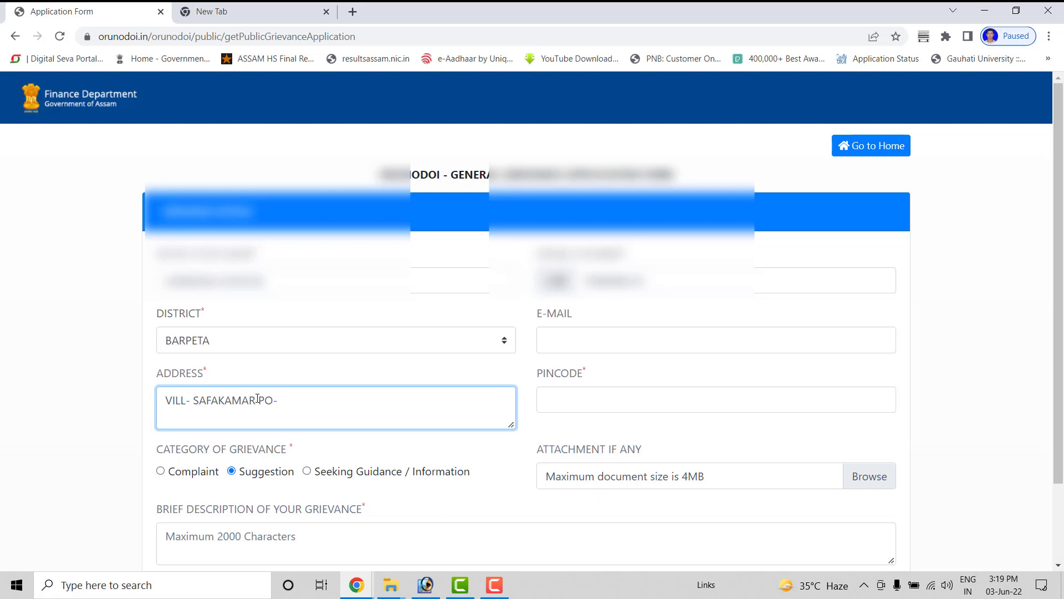
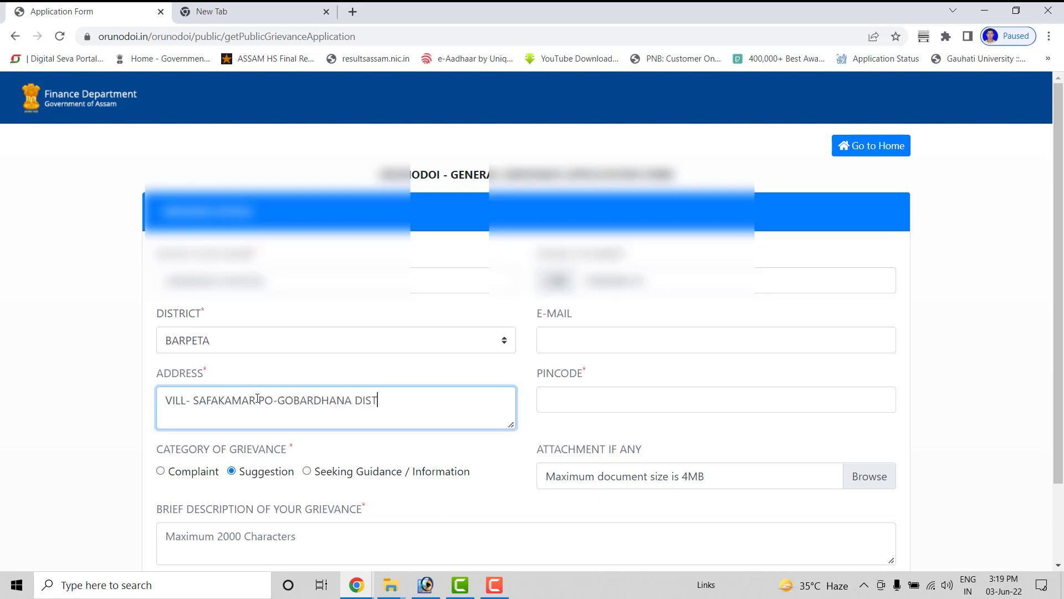
key(Return)
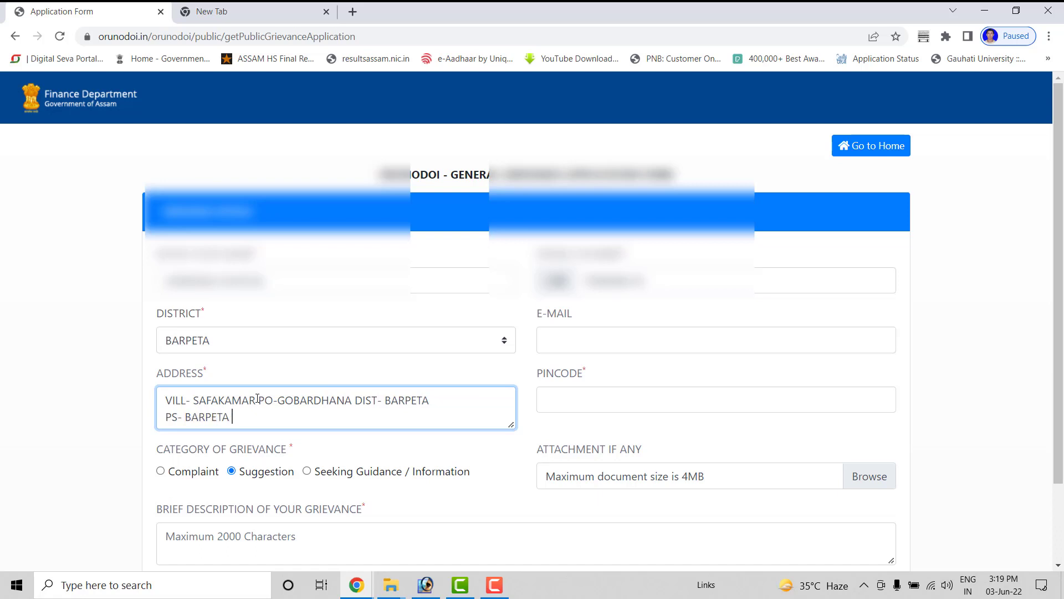
scroll(238, 408, down, 2)
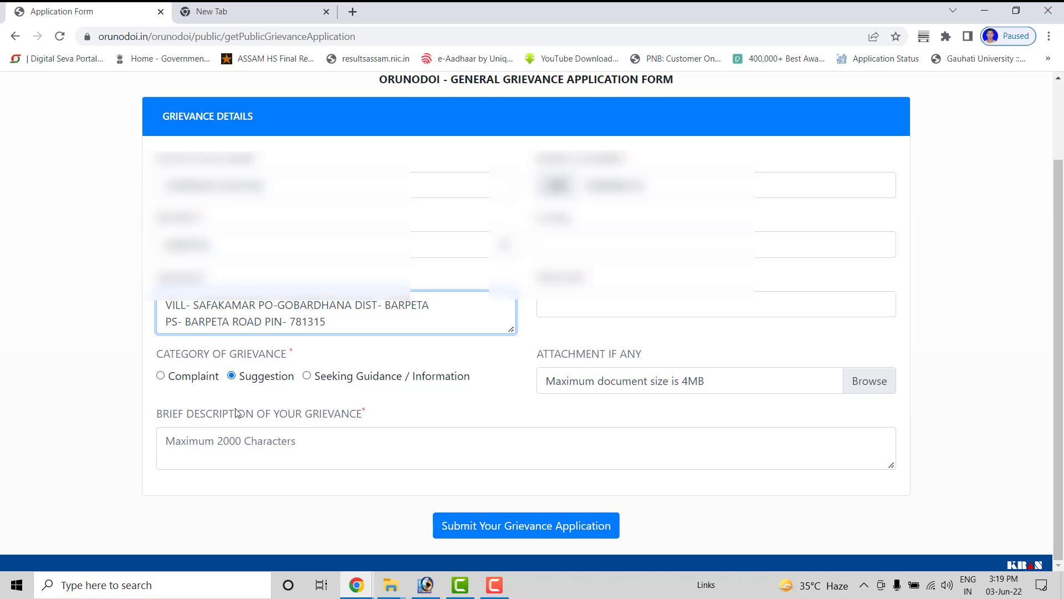
Step: Write a letter to the finance department requesting Orunodoi scheme inclusion in the grievance description
click(220, 443)
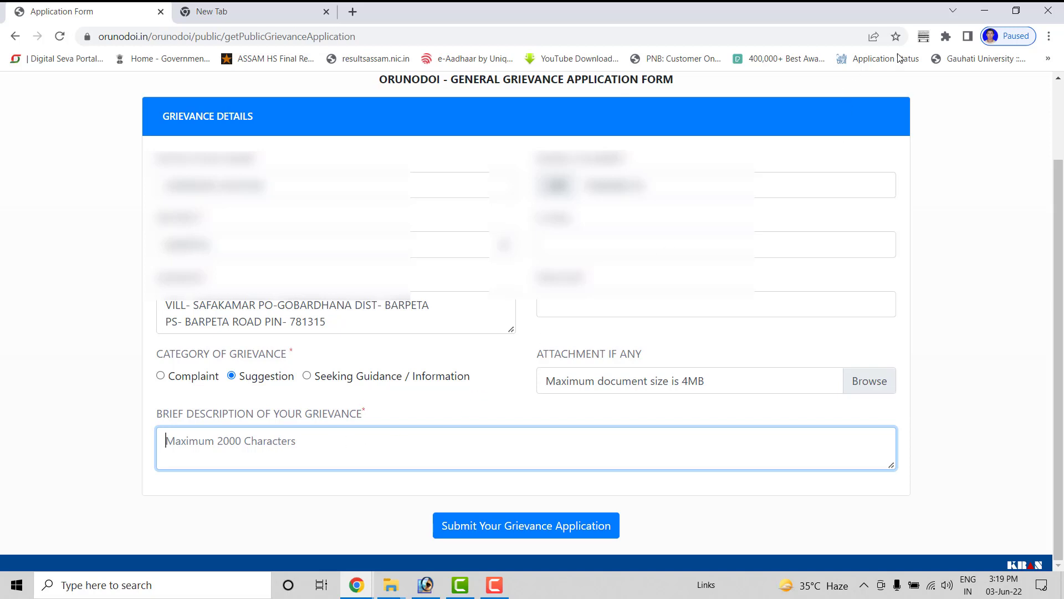
click(979, 13)
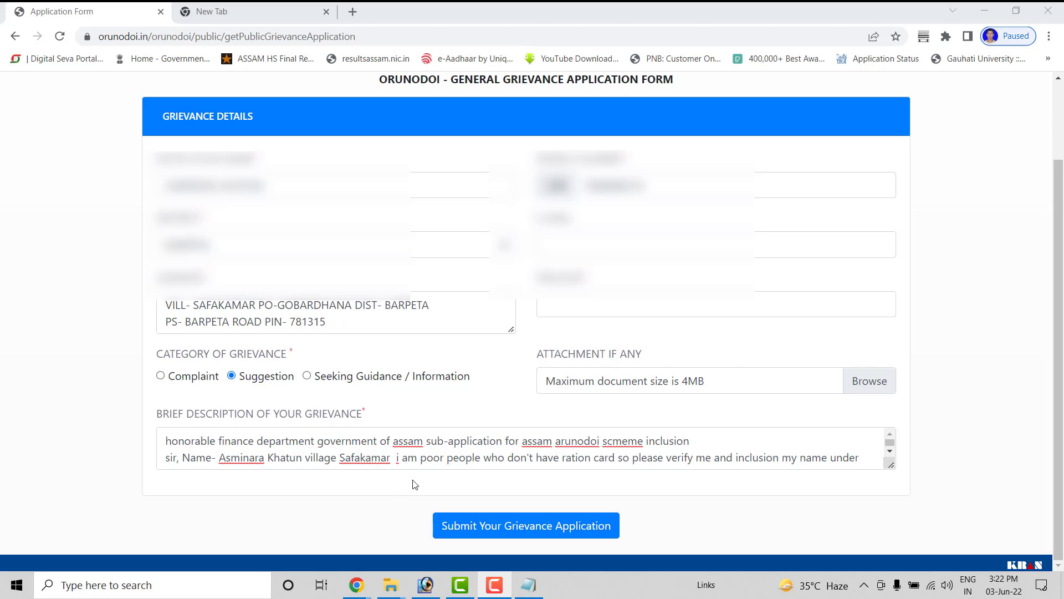
Step: Attach rrr2.pdf from the Downloads folder to the grievance form
click(870, 382)
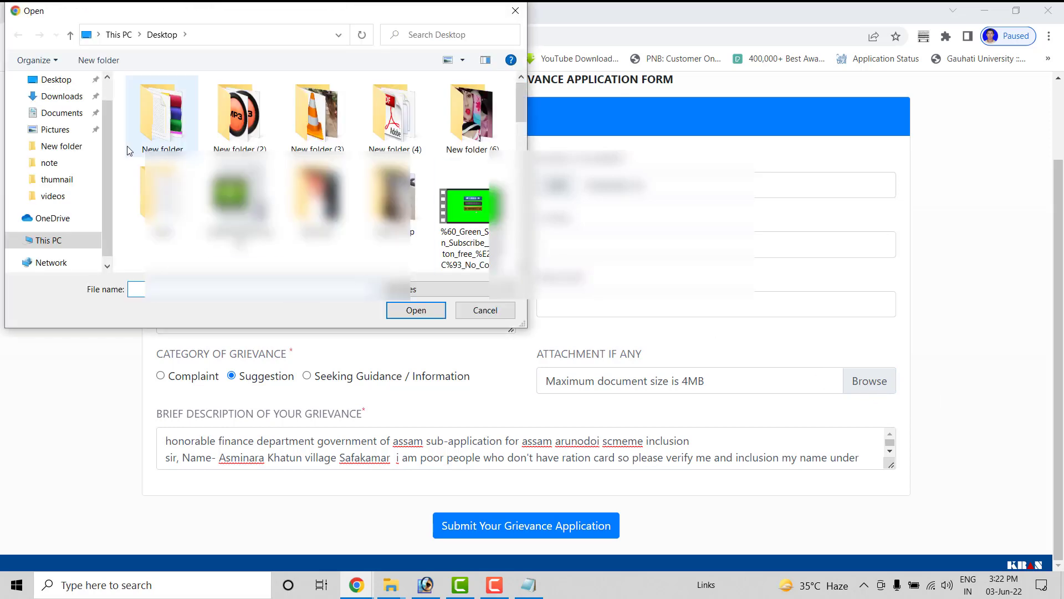
click(82, 115)
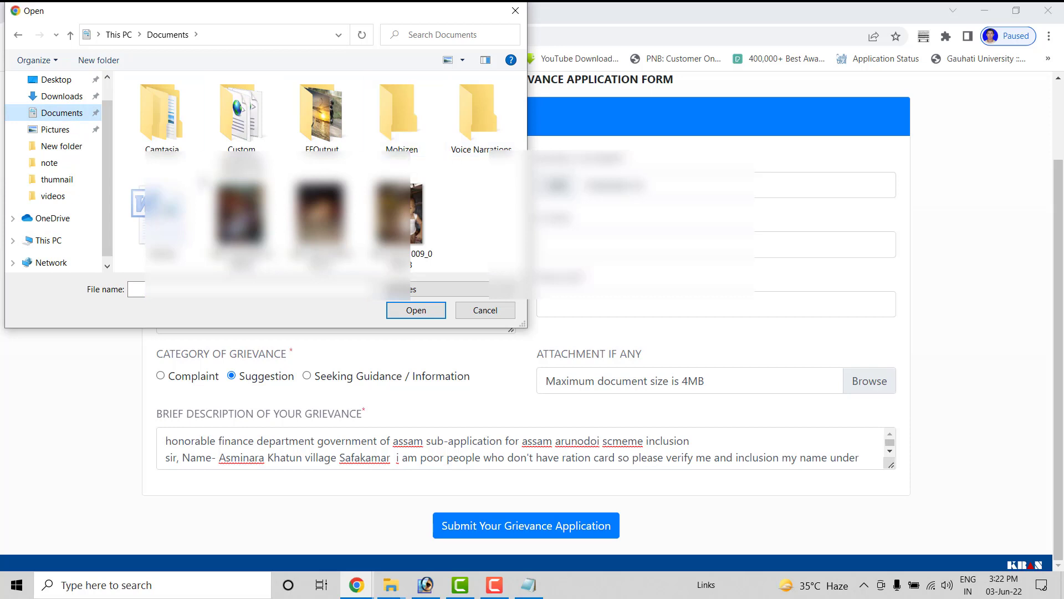
click(62, 96)
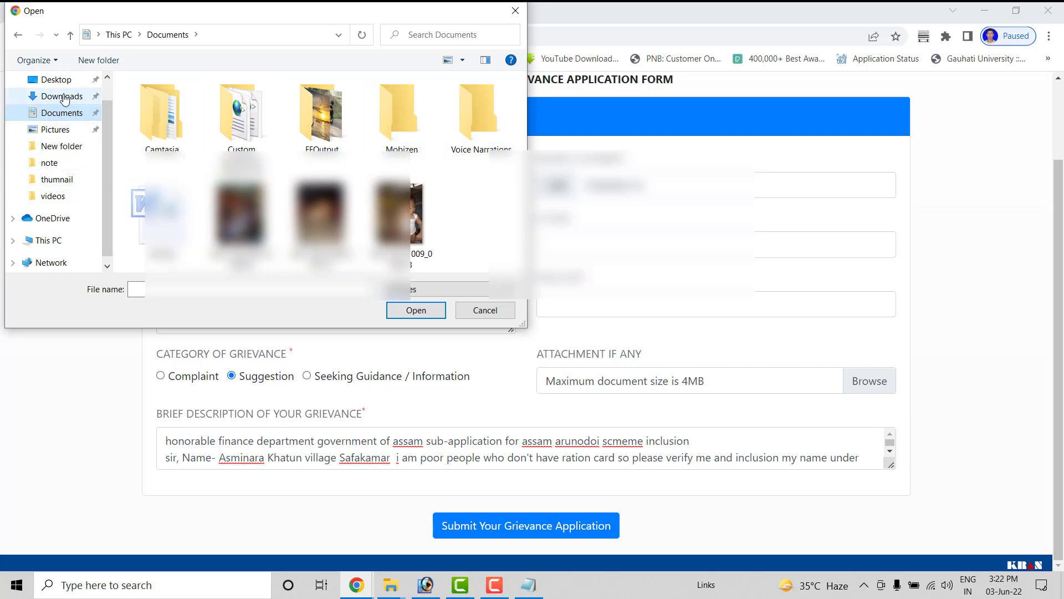
click(162, 122)
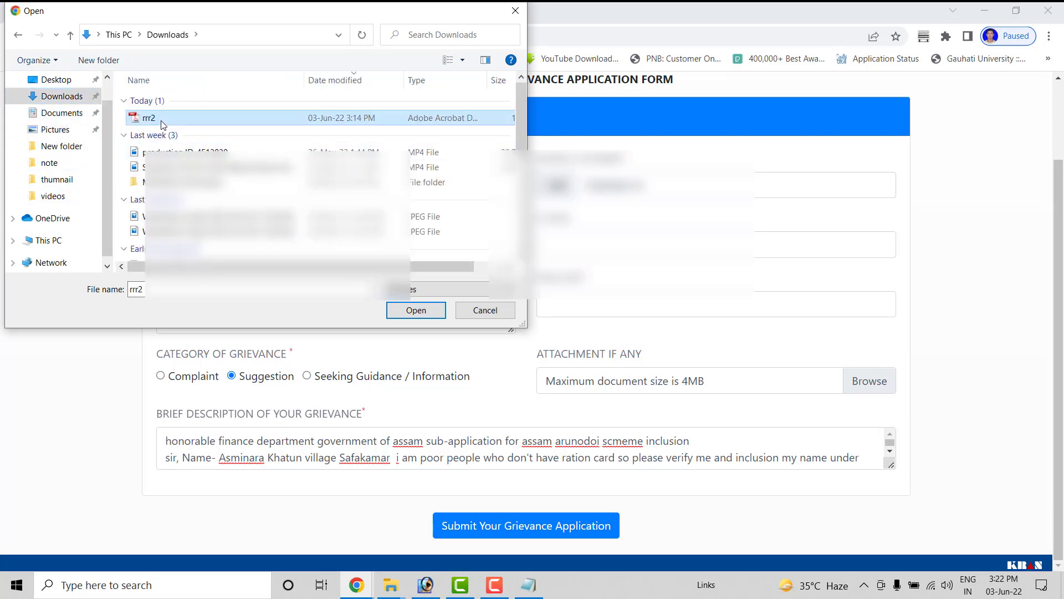
click(403, 311)
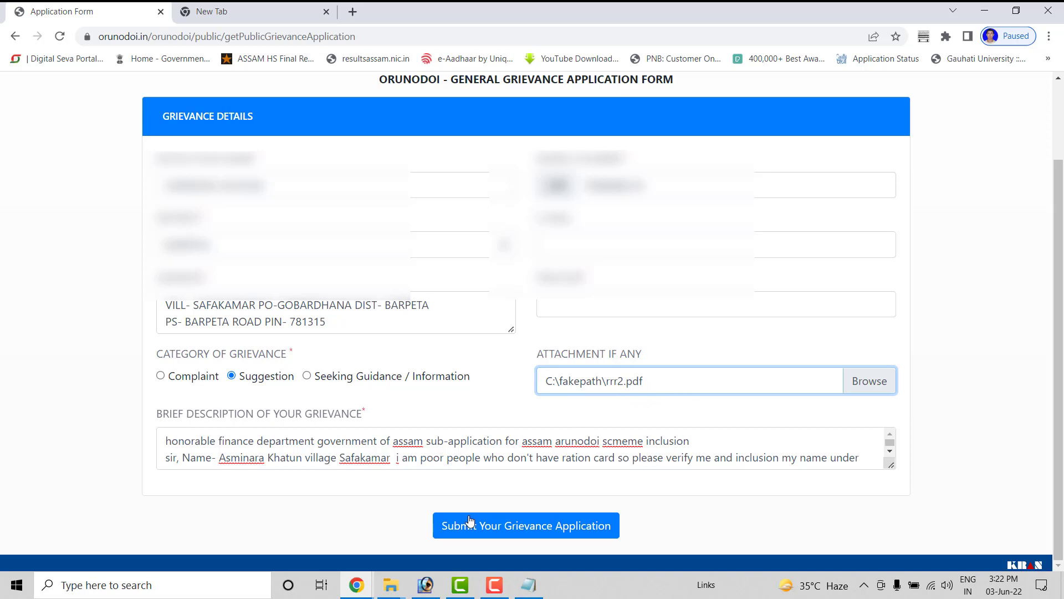
Step: Submit the grievance, fill the flagged PINCODE field with the applicant's PIN, and resubmit for a tracking ID
click(552, 533)
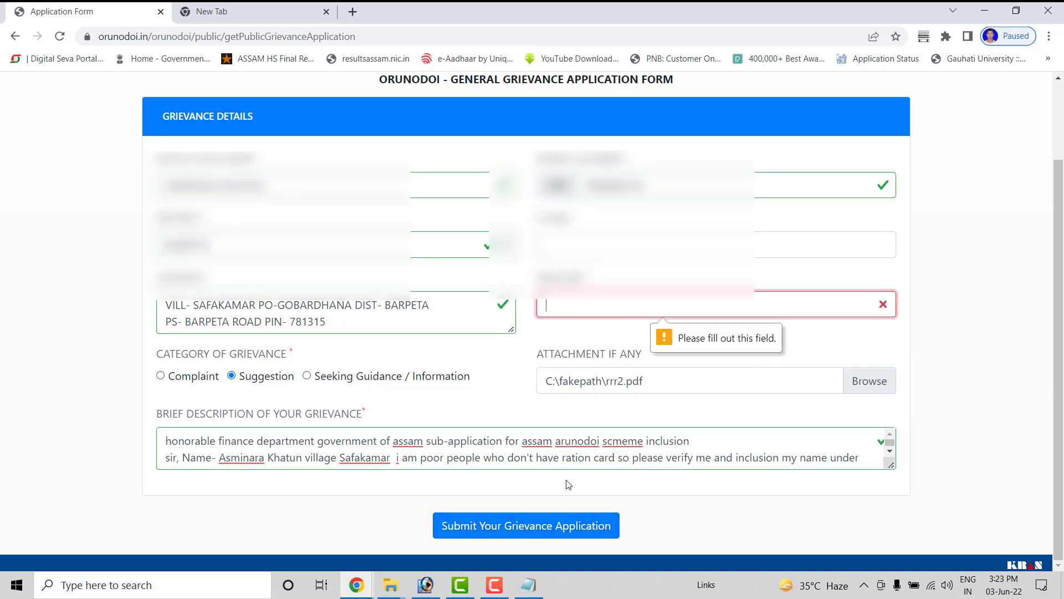
text(781315)
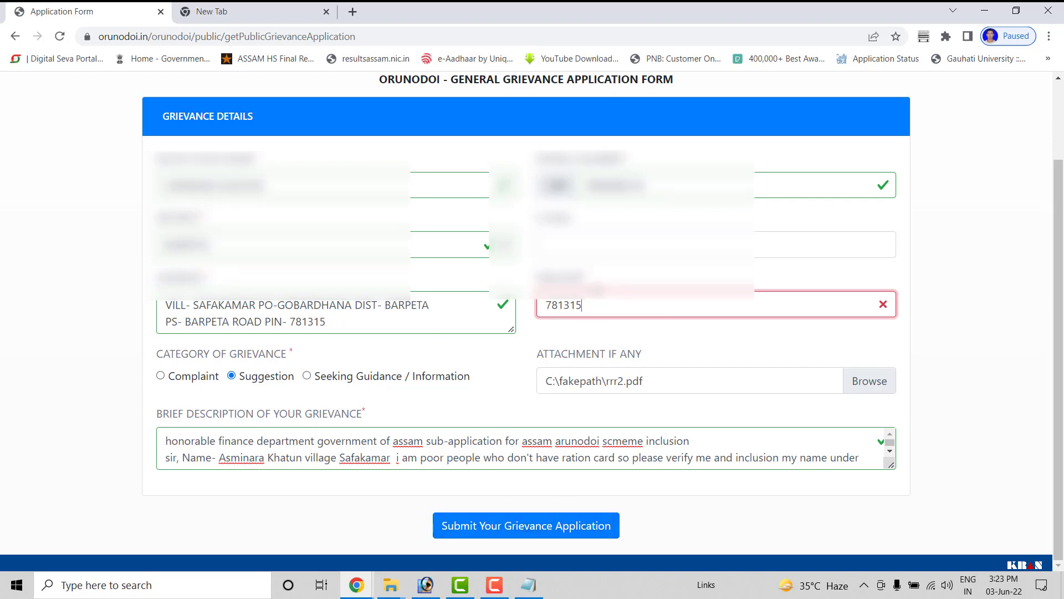
click(531, 528)
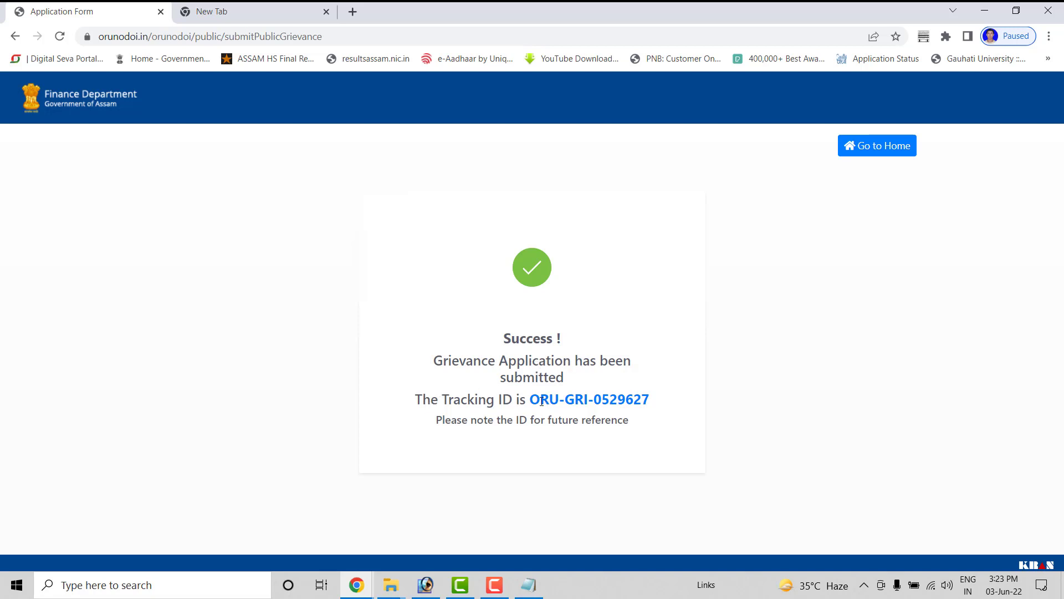
drag(529, 399, 657, 403)
right_click(607, 400)
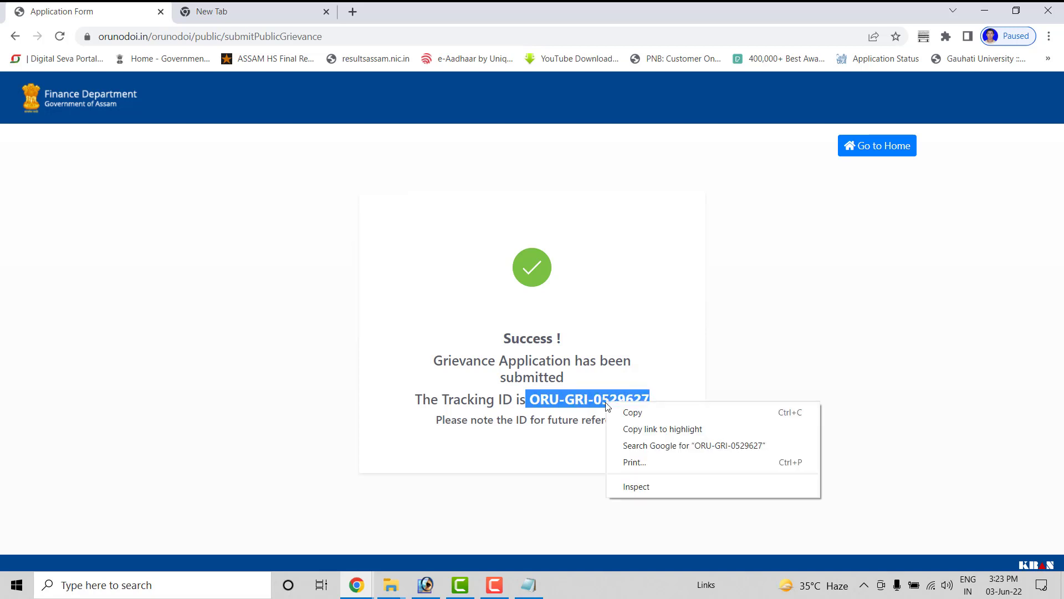
click(618, 411)
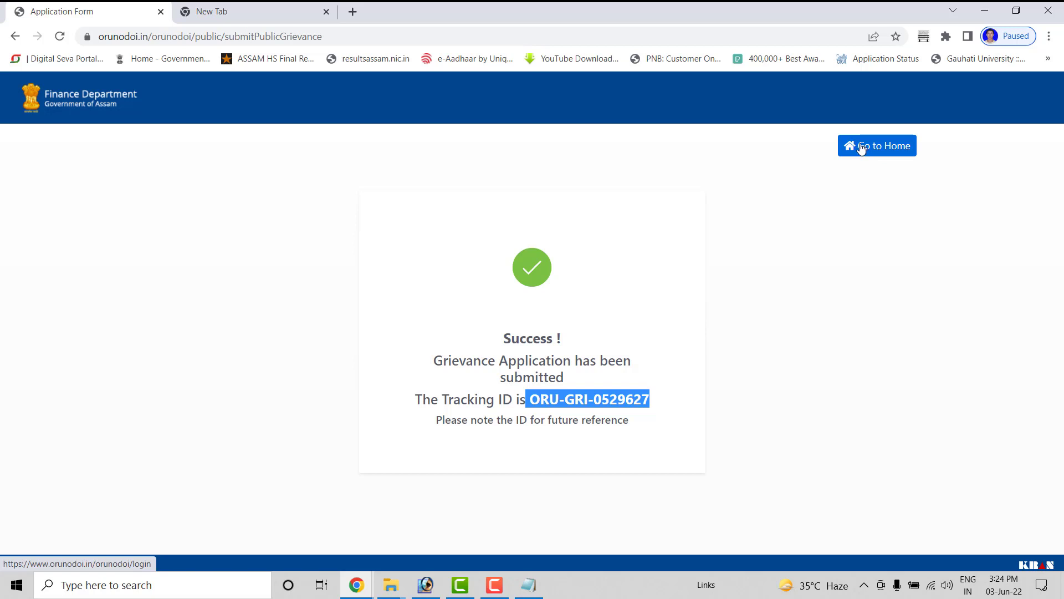
click(736, 253)
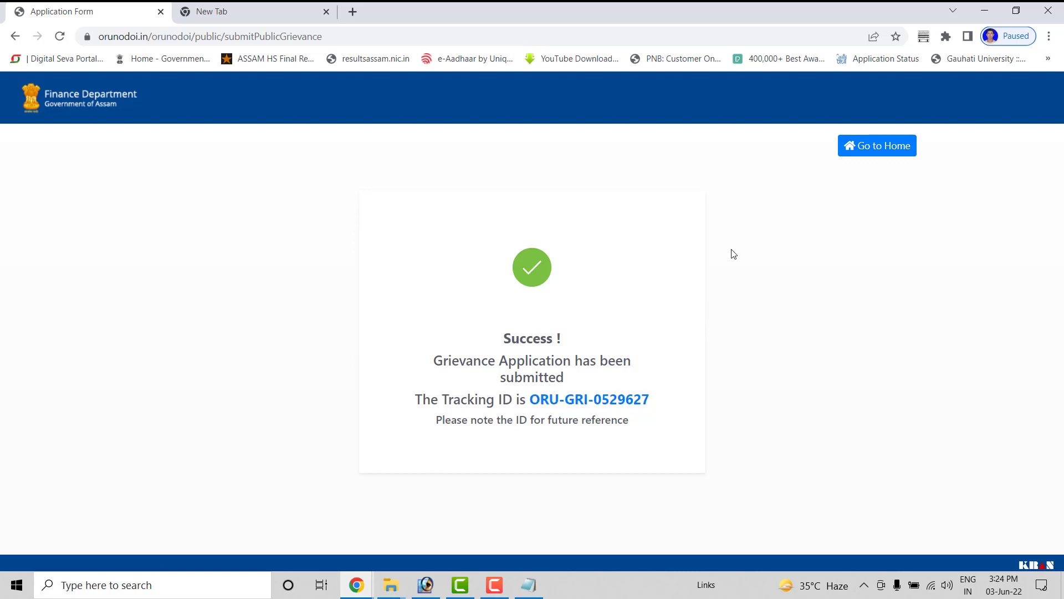